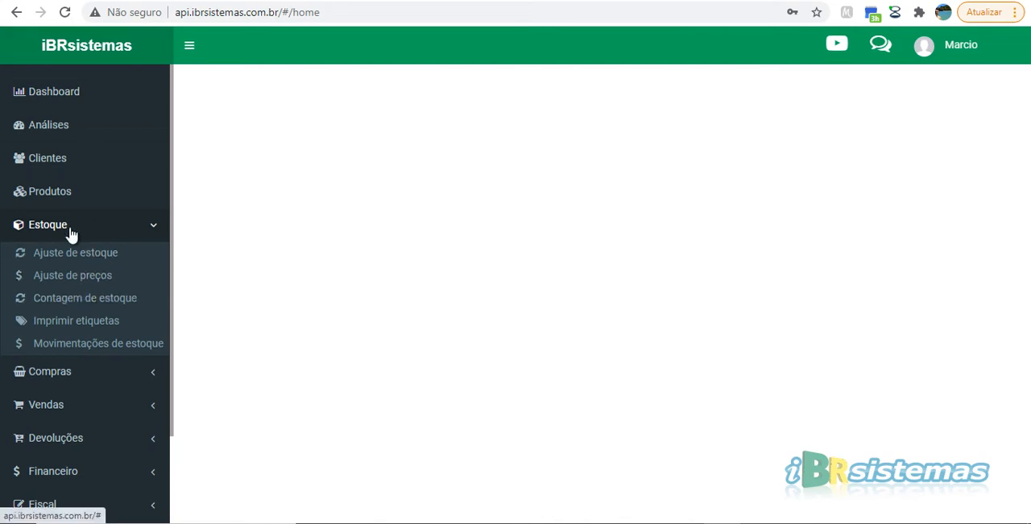
Open the Contagem de estoque page and check the available stock locations, keeping ESTOQUE GERAL
left_click(65, 304)
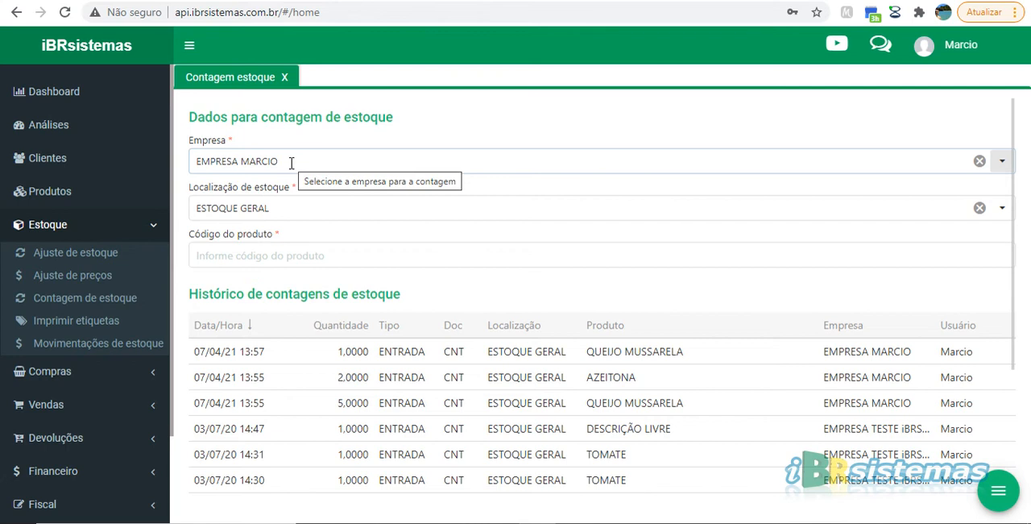
left_click(291, 208)
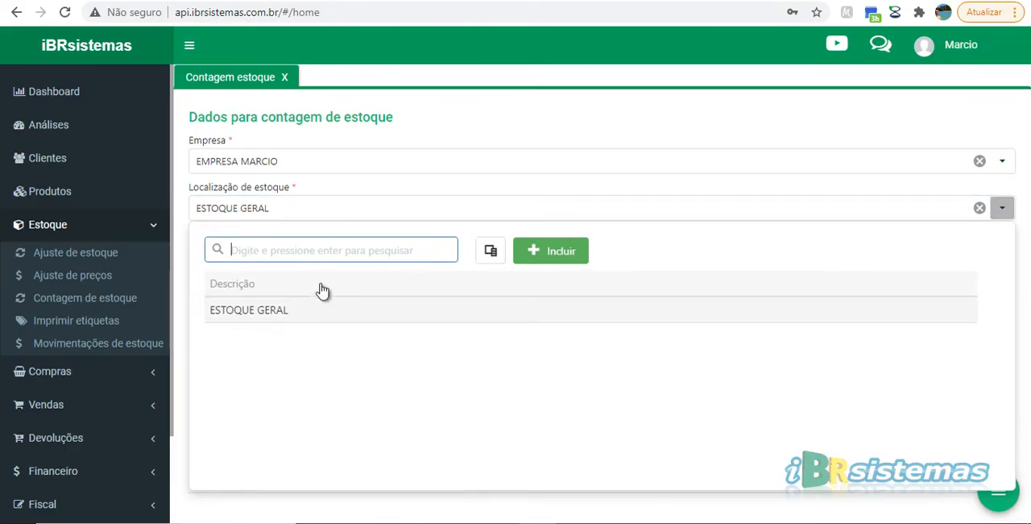
left_click(309, 207)
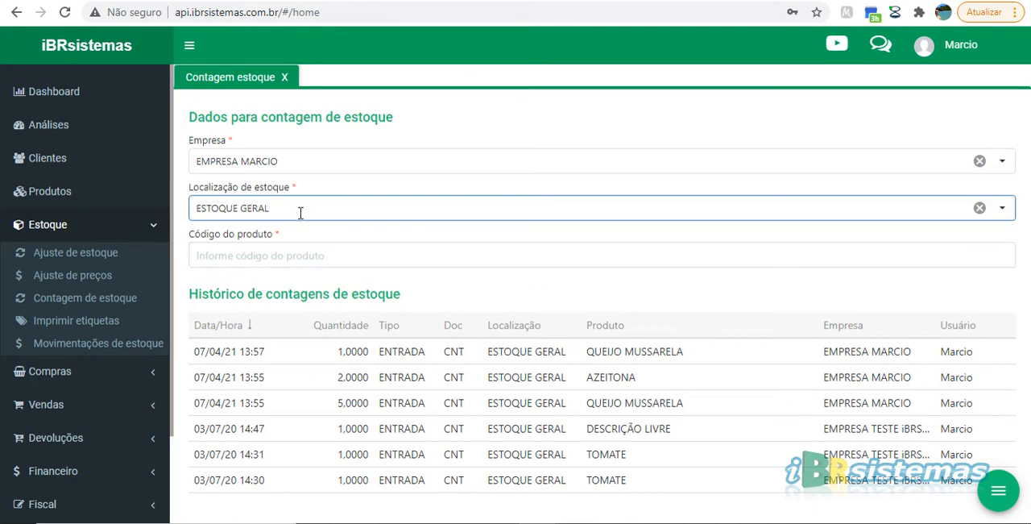
Record single-unit stock counts for product code 3 and product code 5
left_click(302, 253)
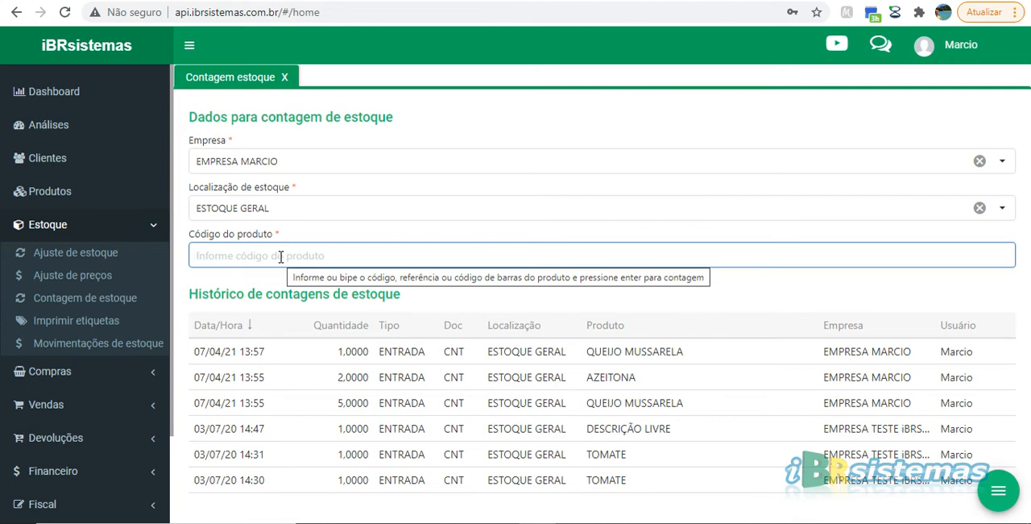
type("3")
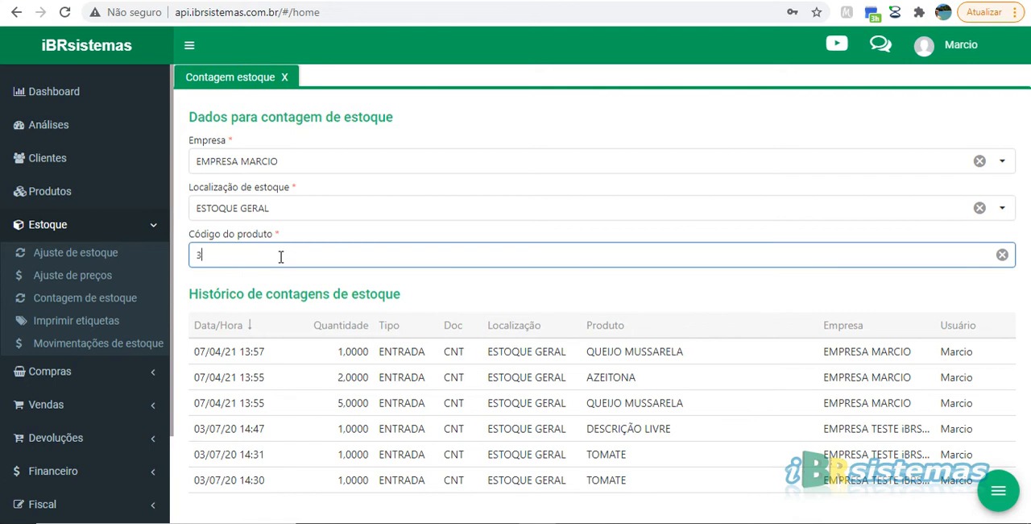
key("Return")
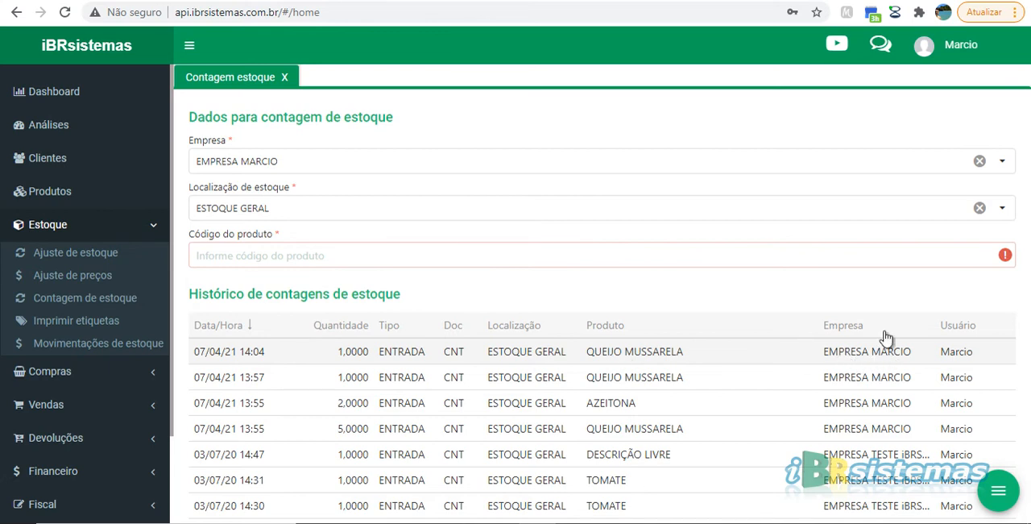
left_click(315, 256)
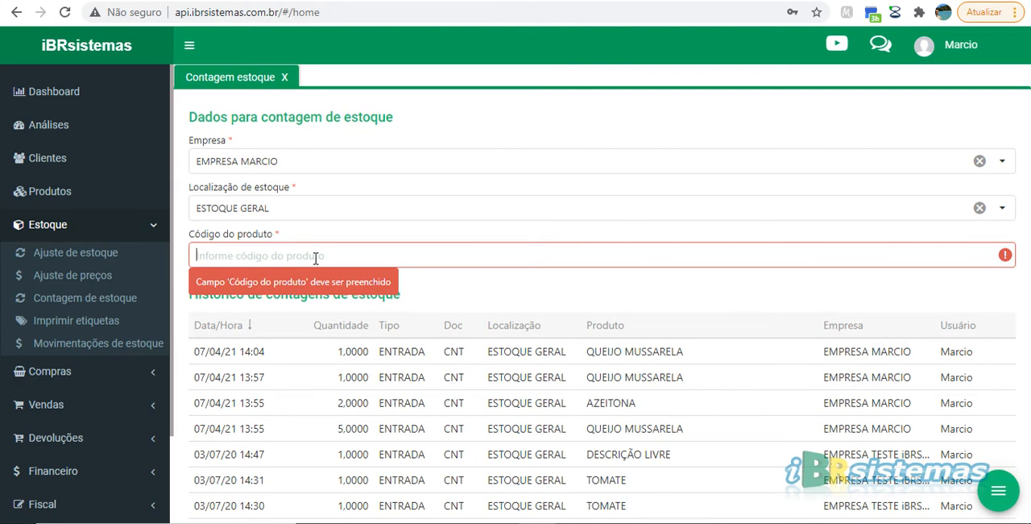
type("5")
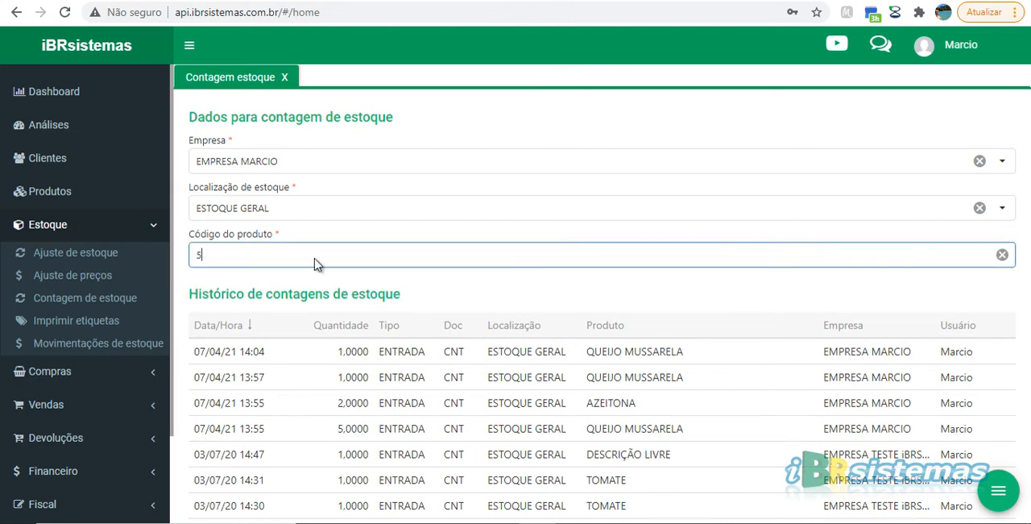
key("Return")
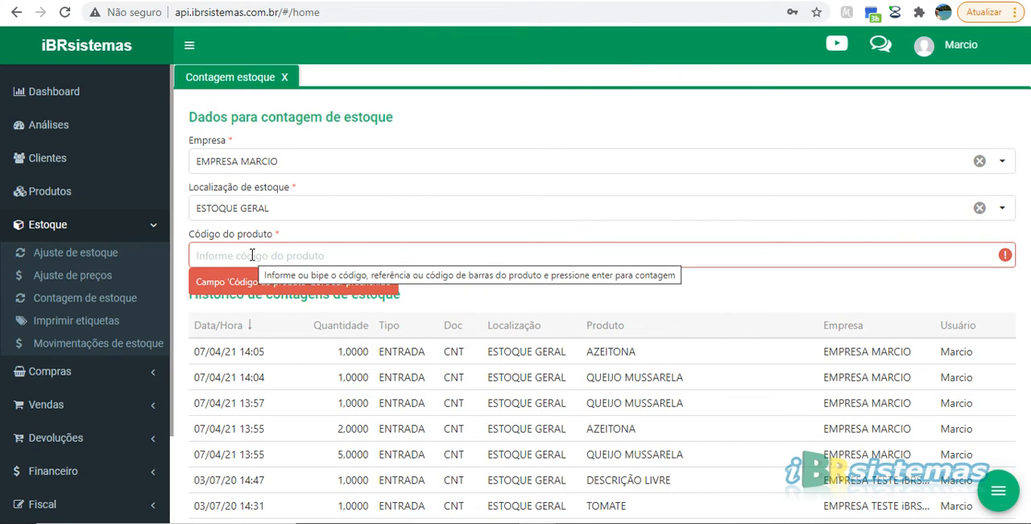
Record a count of 10 units of product code 5 in one entry, using 10*5
type("10")
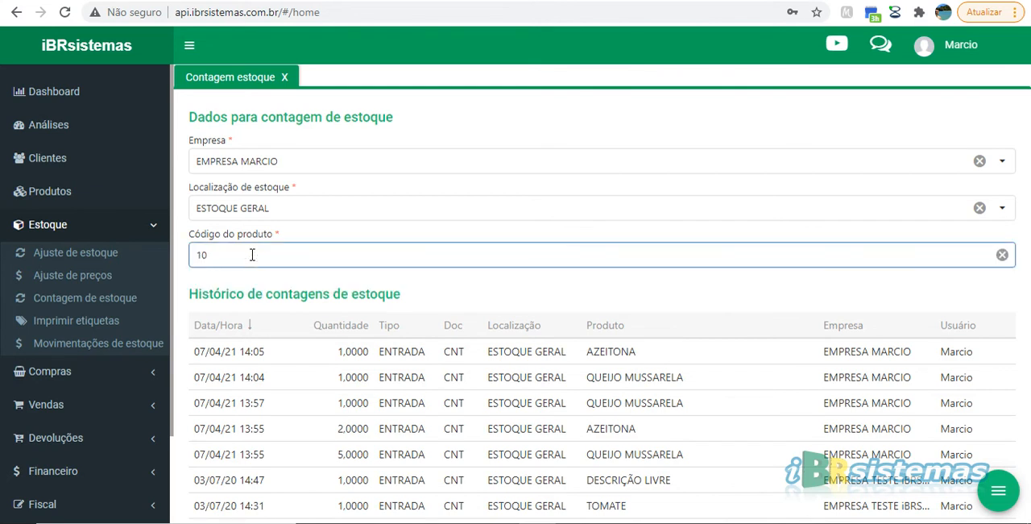
type("*5")
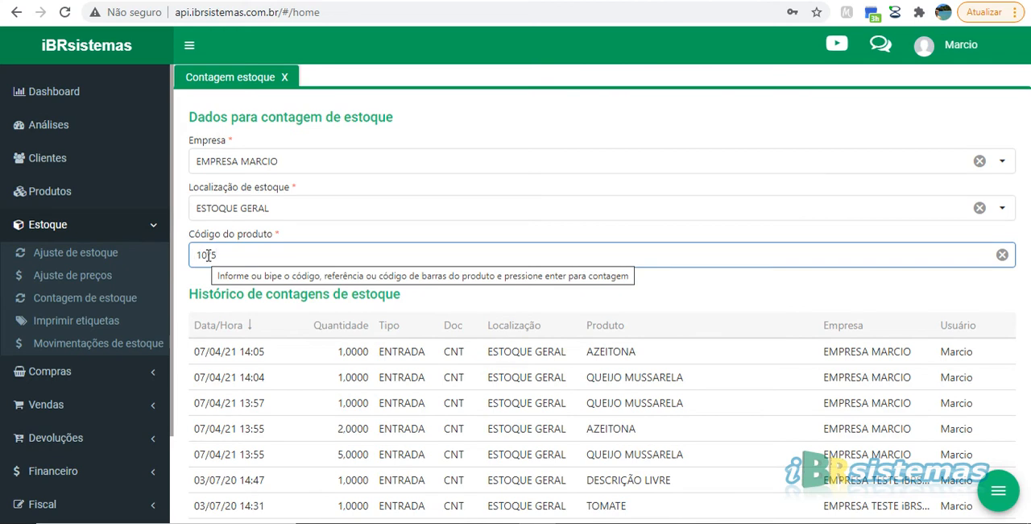
double_click(208, 254)
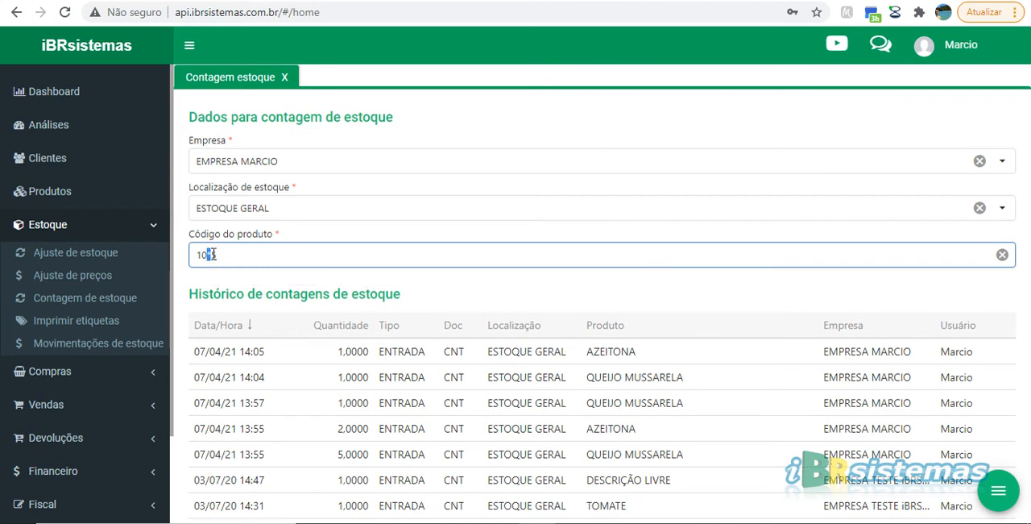
left_click_drag(219, 254, 213, 254)
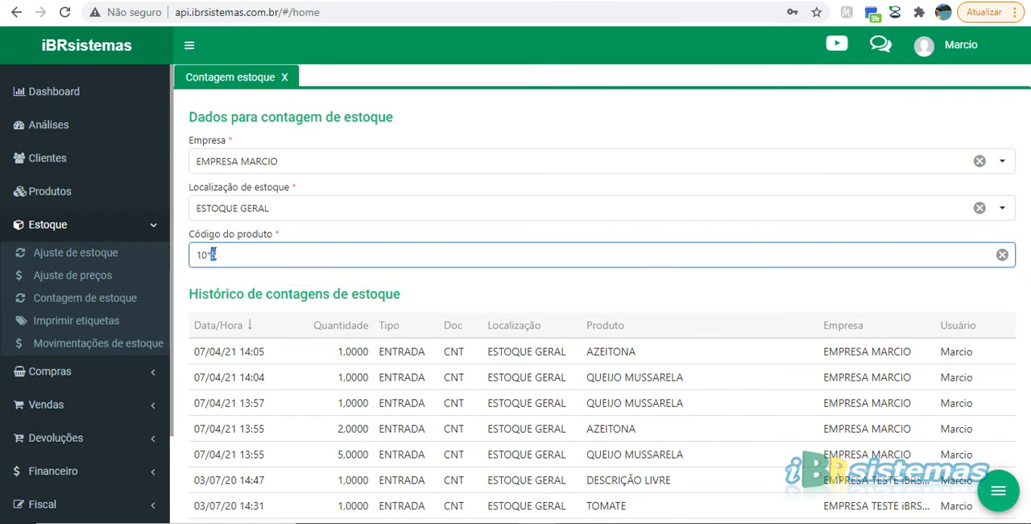
left_click(260, 254)
key("Return")
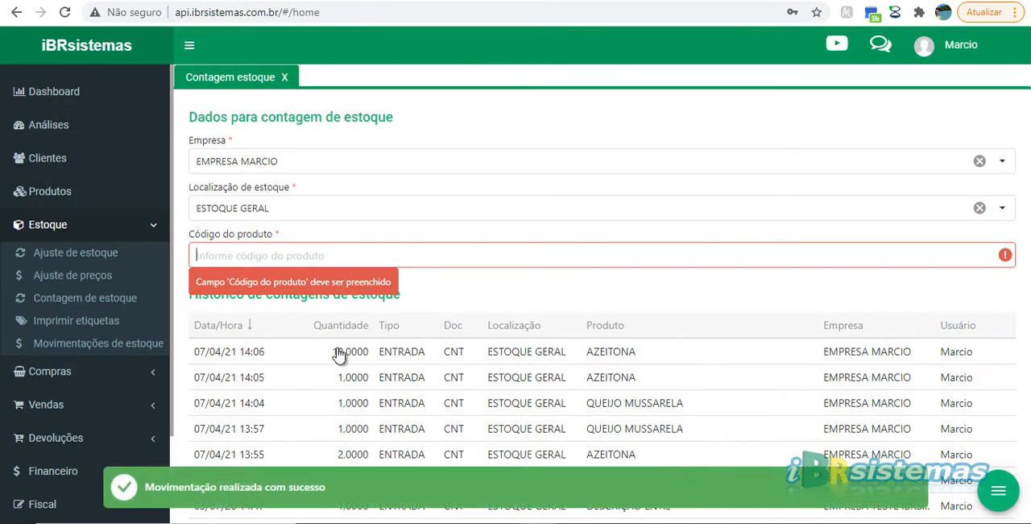
left_click_drag(331, 352, 369, 352)
left_click(376, 352)
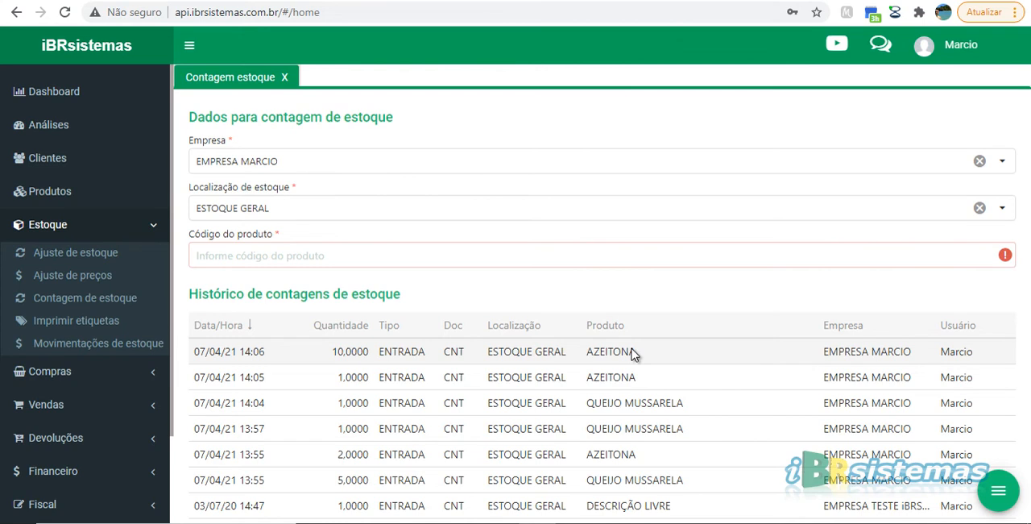
Record a count of 5 units of product code 2 in one entry, using 5*2
left_click(257, 256)
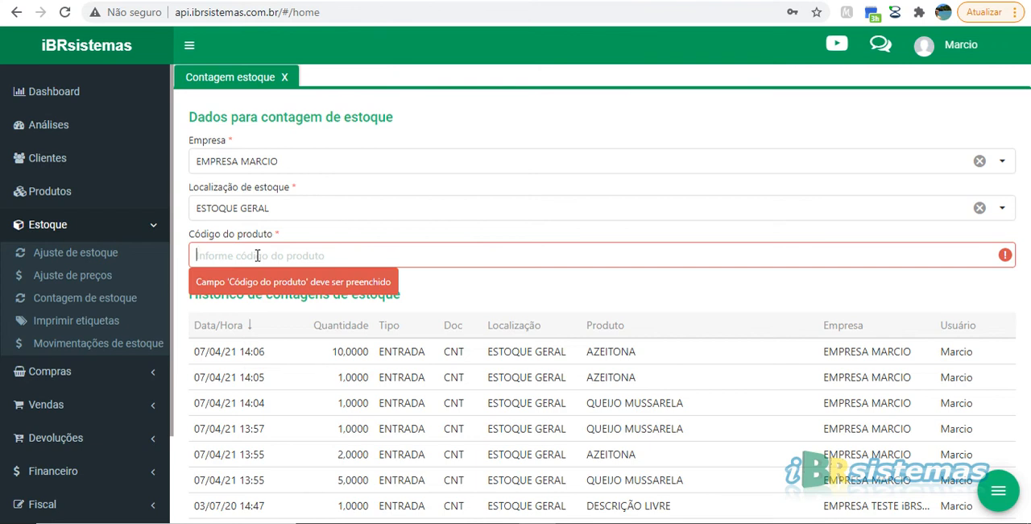
type("5*")
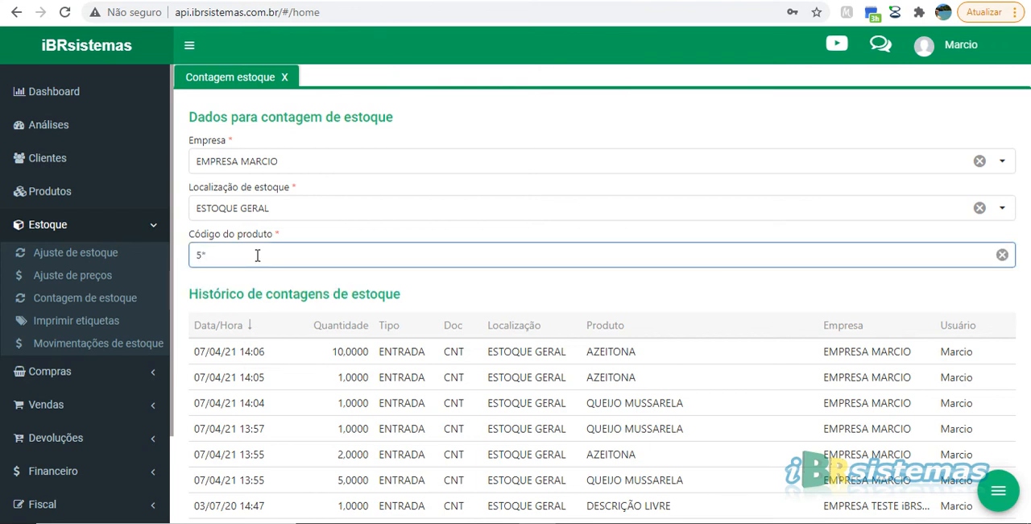
type("2")
key("Return")
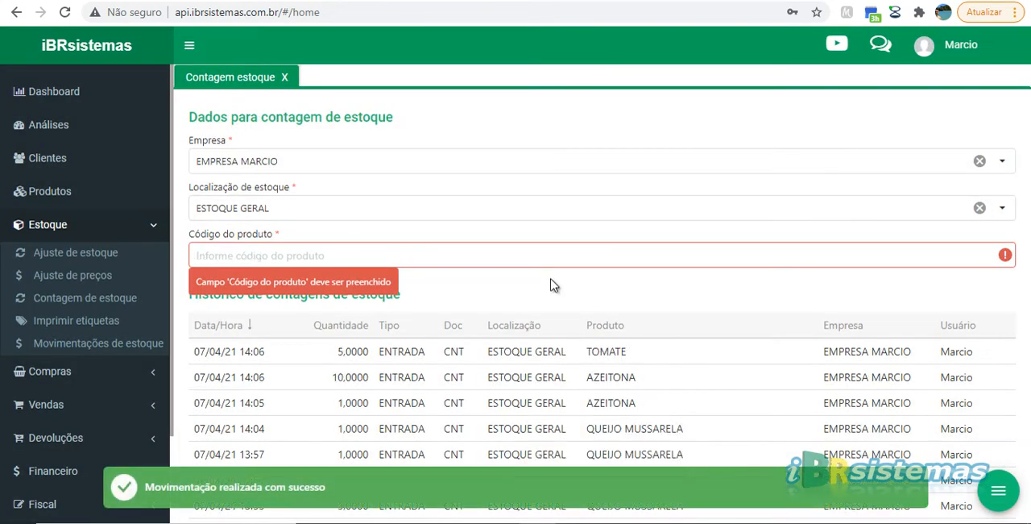
left_click(333, 355)
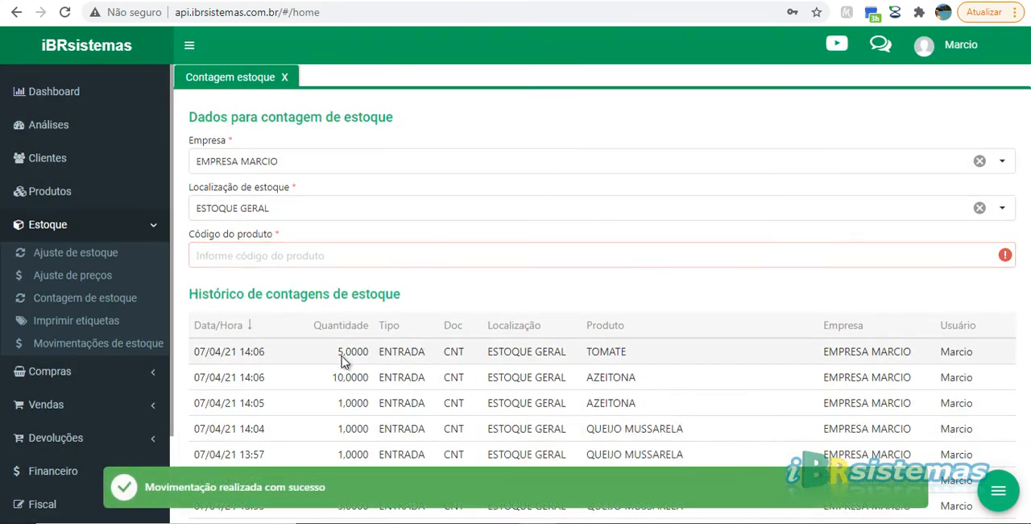
Record a single-unit stock count for product code 2
left_click(290, 256)
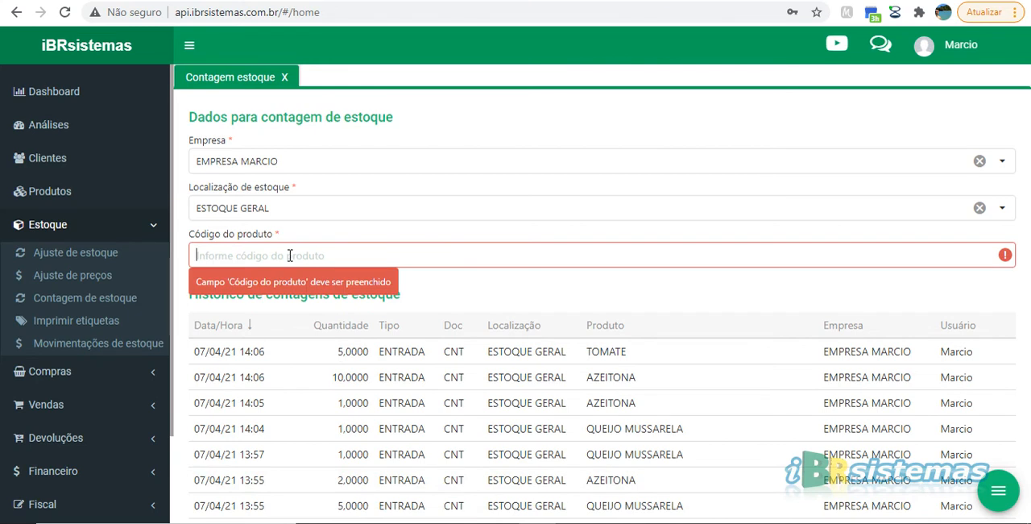
type("2")
key("Return")
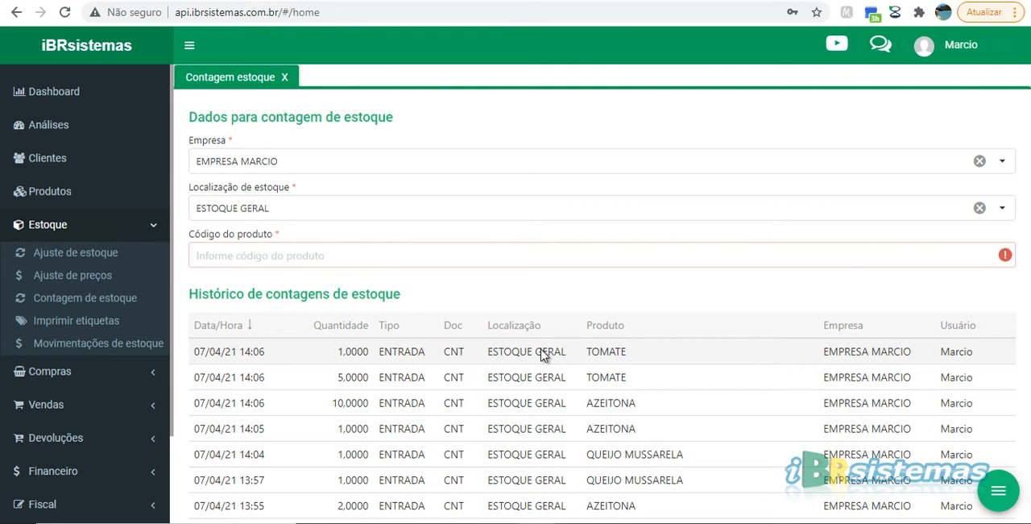
Open the Zerar estoques form, look through the product group choices, and close it without zeroing any stock
left_click(999, 494)
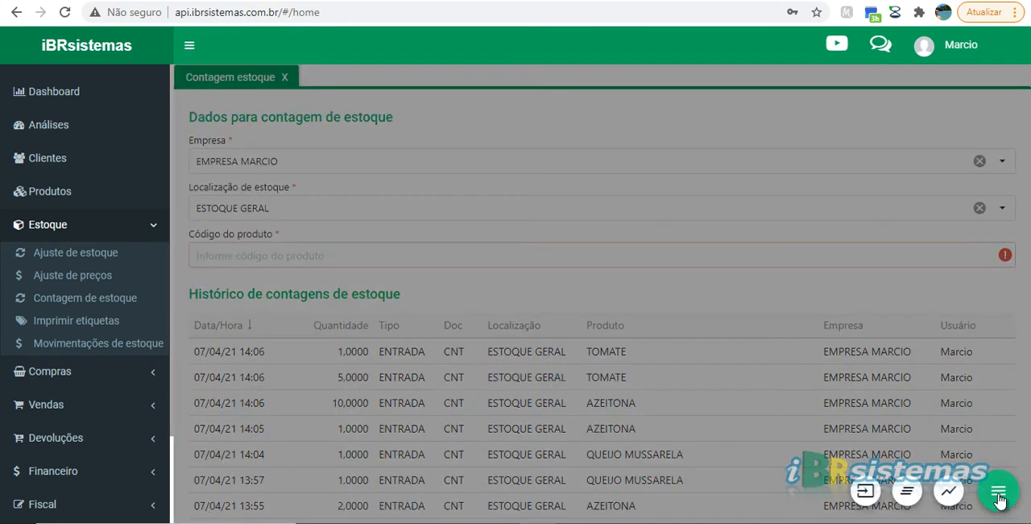
left_click(907, 492)
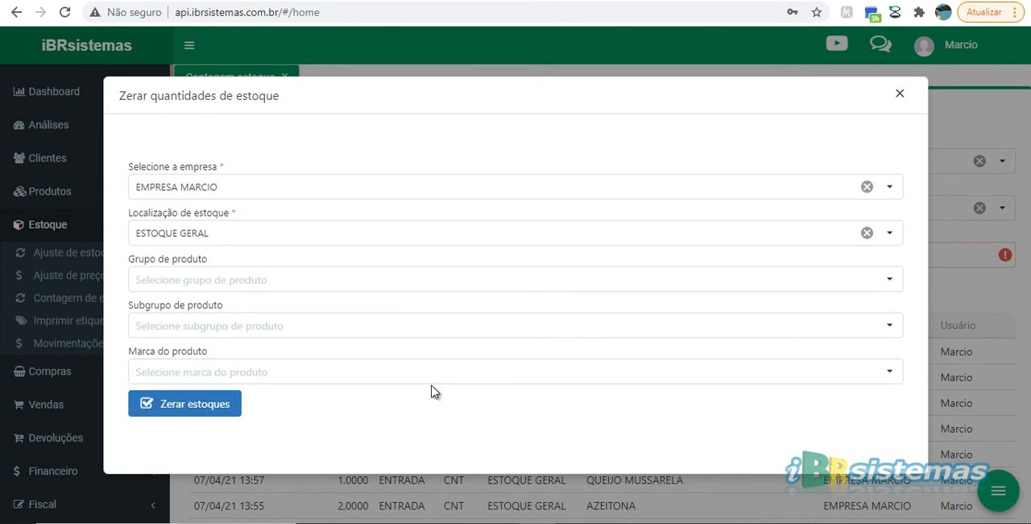
left_click(210, 279)
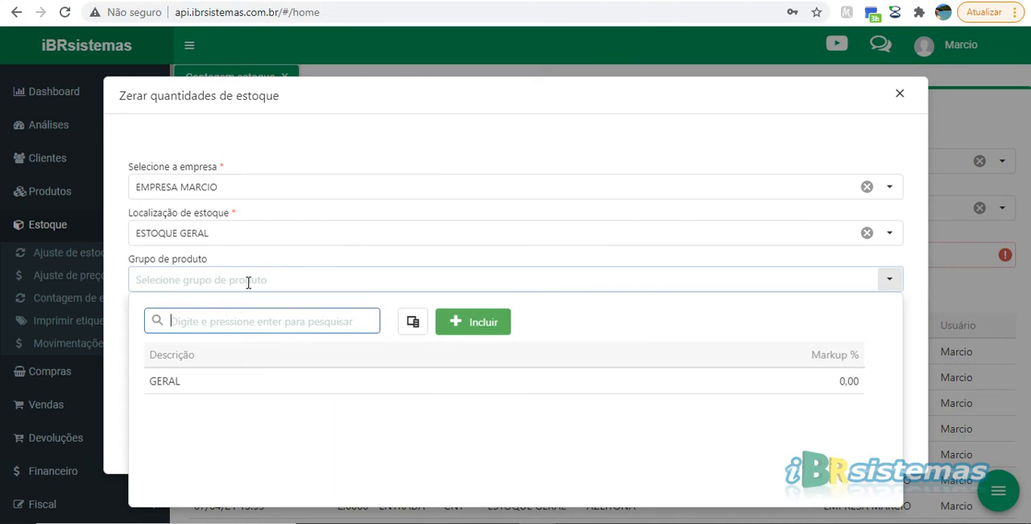
left_click(245, 279)
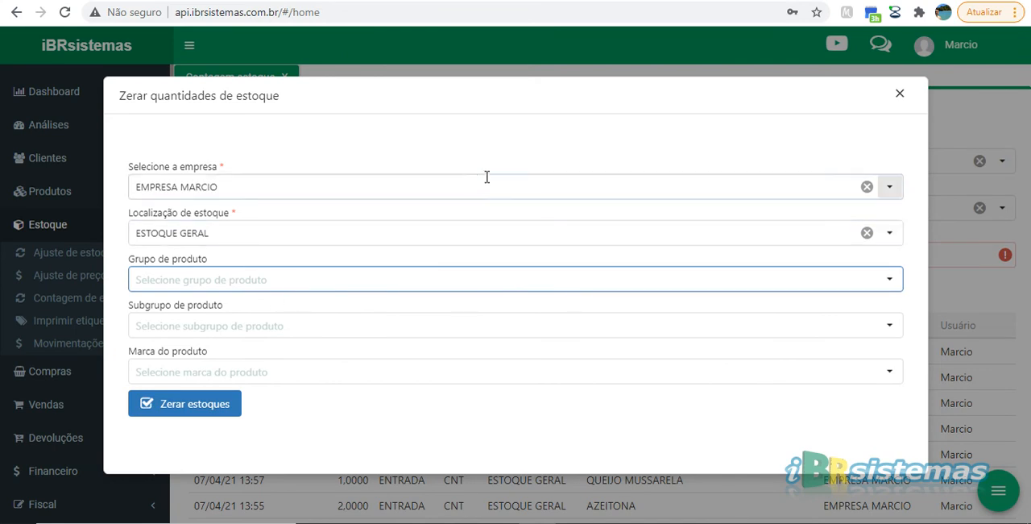
left_click(902, 97)
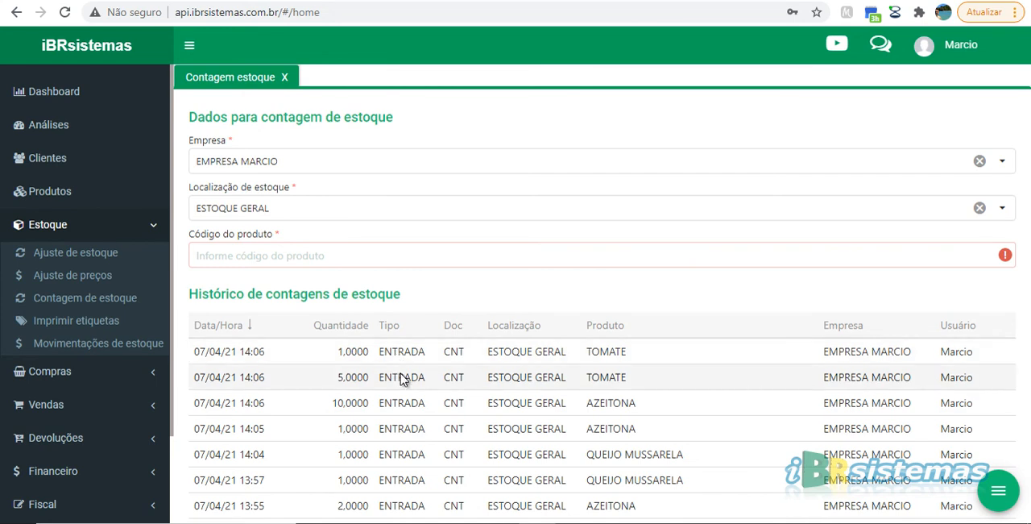
Open the stock movement history, show 20 records per page, and look through the listed movements
left_click(999, 491)
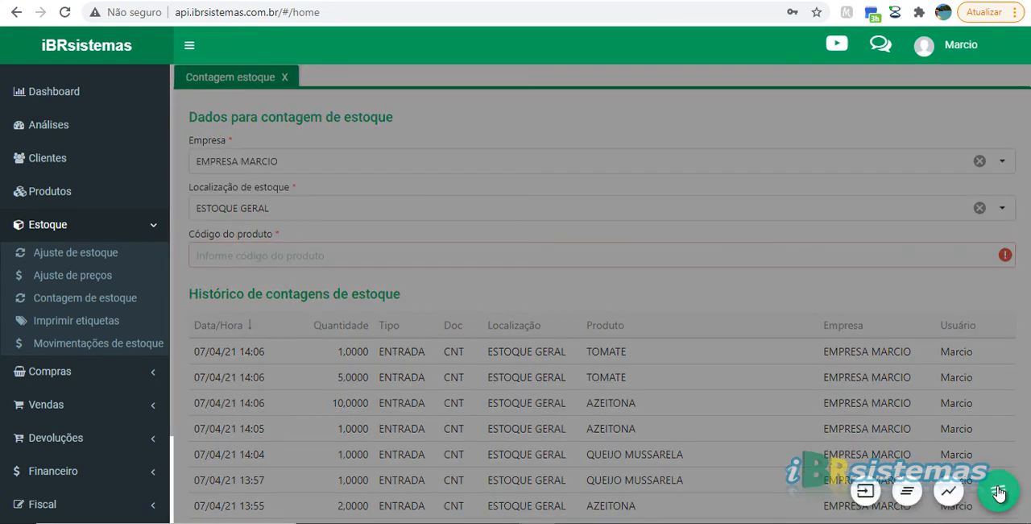
left_click(948, 493)
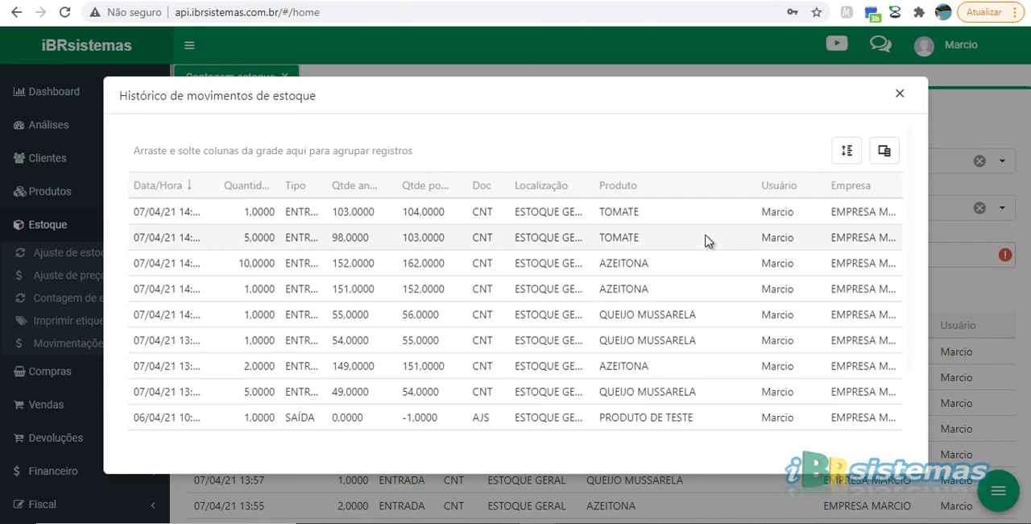
scroll(725, 238, "down", 2)
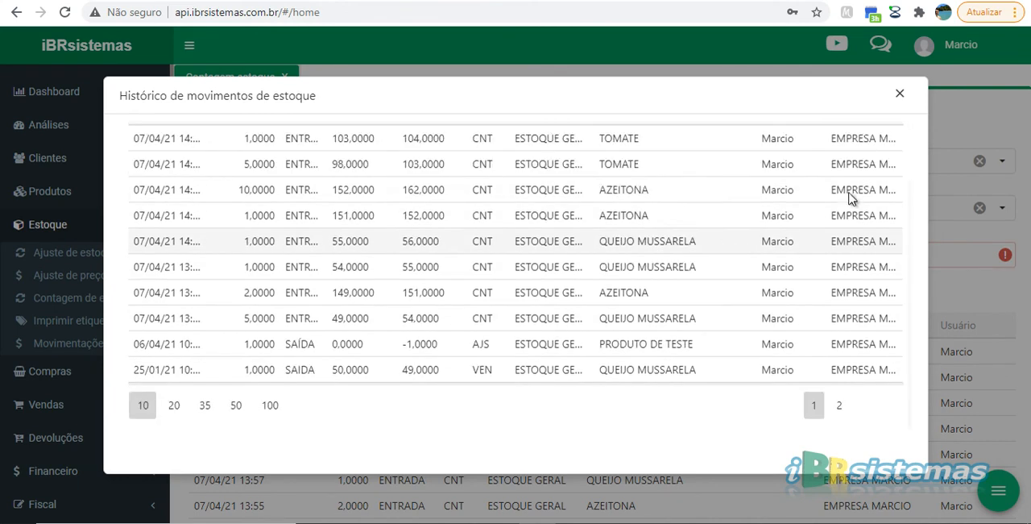
left_click(173, 411)
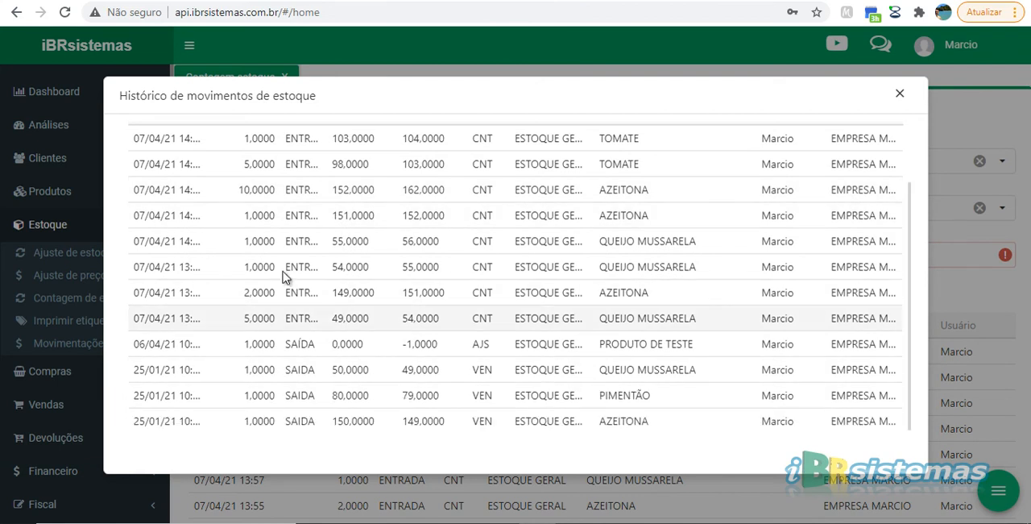
scroll(410, 278, "down", 2)
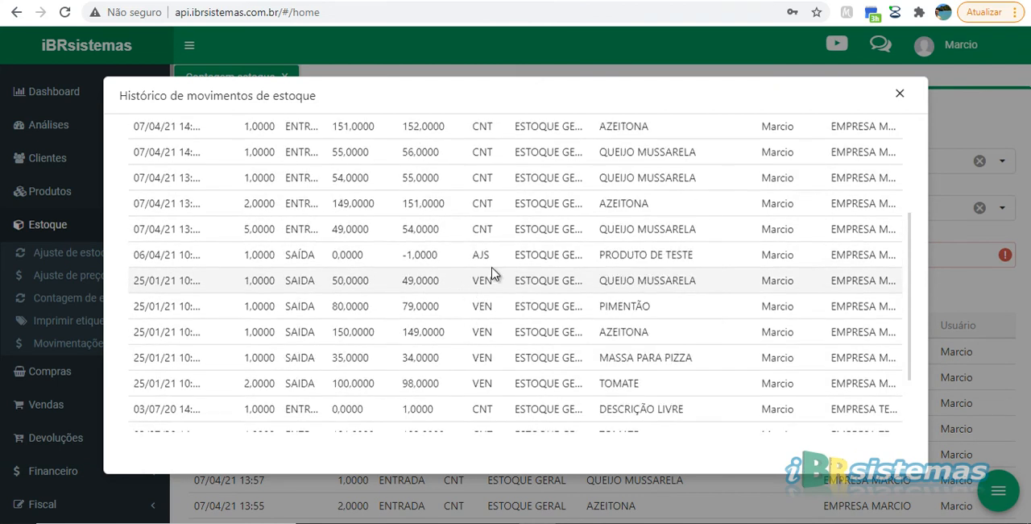
scroll(488, 277, "up", 4)
scroll(675, 267, "down", 5)
scroll(697, 266, "up", 5)
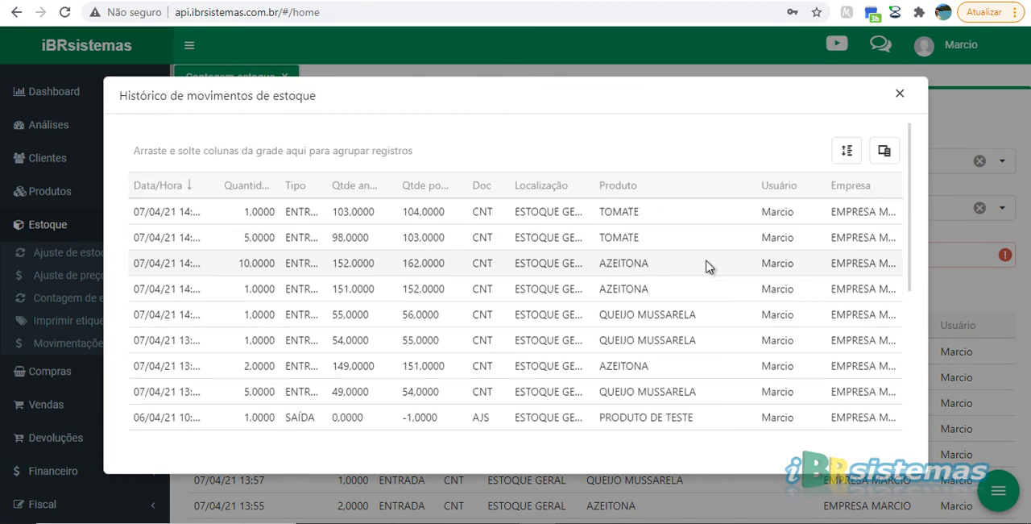
Check which columns the movement history offers, review its records once more, and close the history
left_click(886, 159)
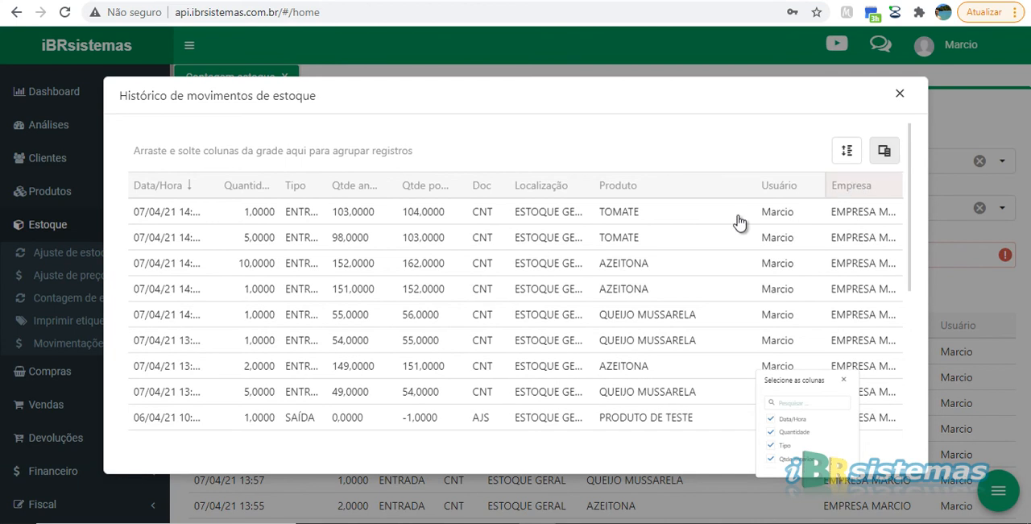
scroll(794, 437, "down", 5)
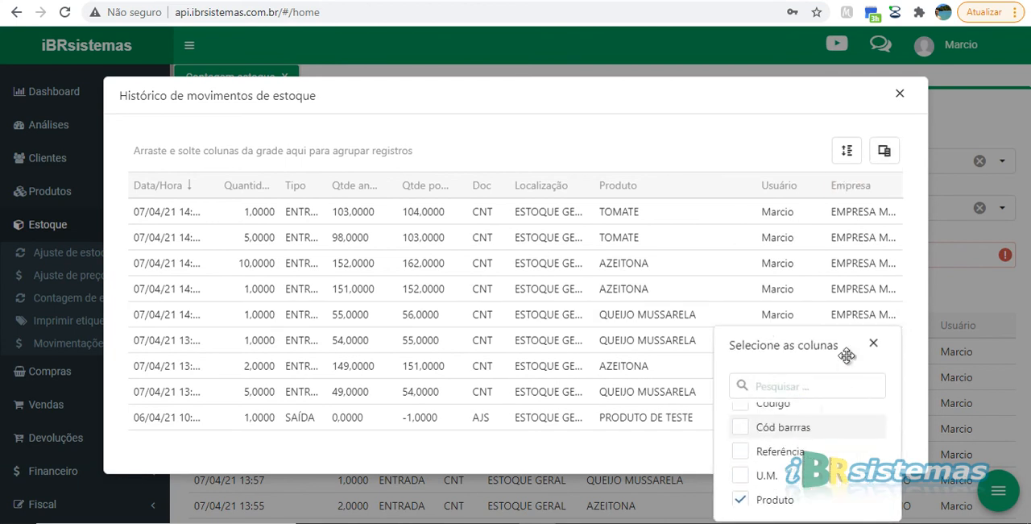
left_click(874, 344)
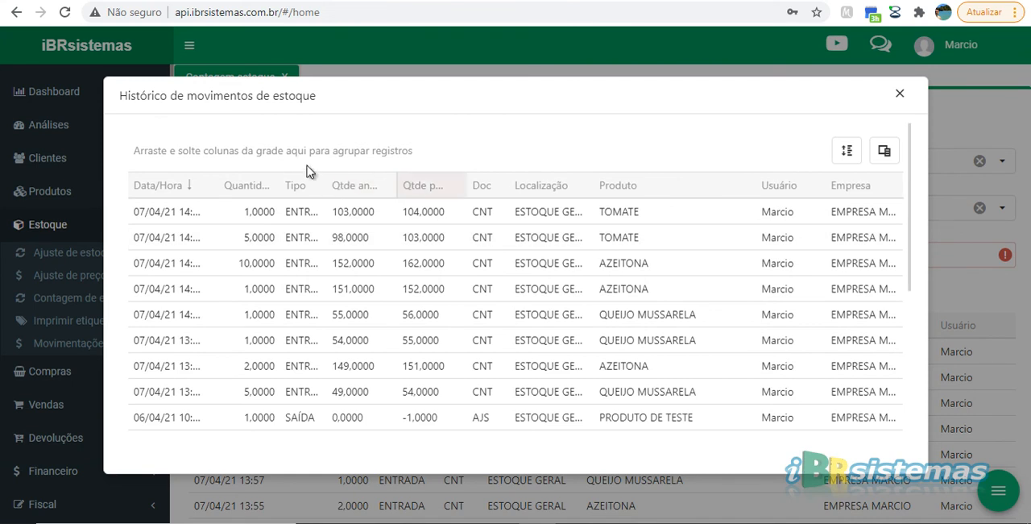
scroll(504, 256, "down", 3)
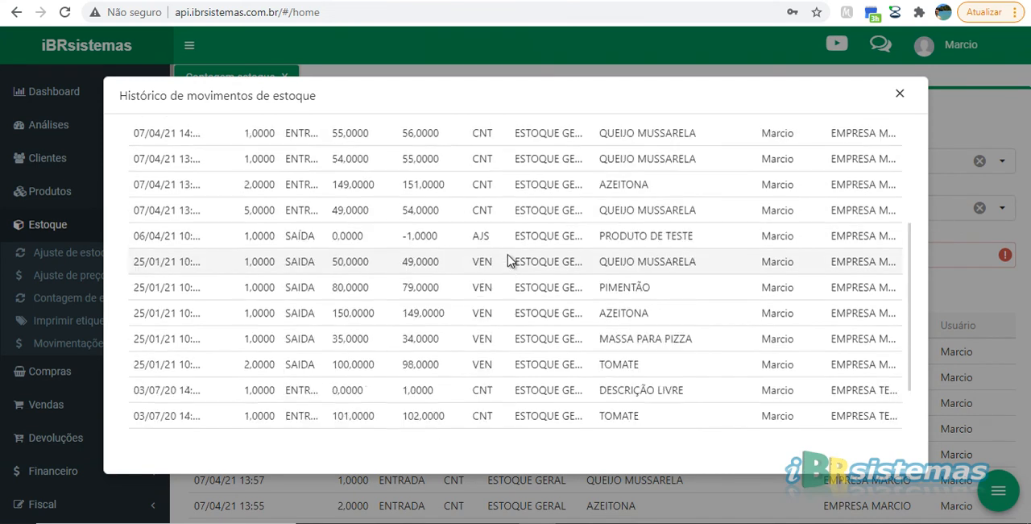
scroll(503, 238, "up", 5)
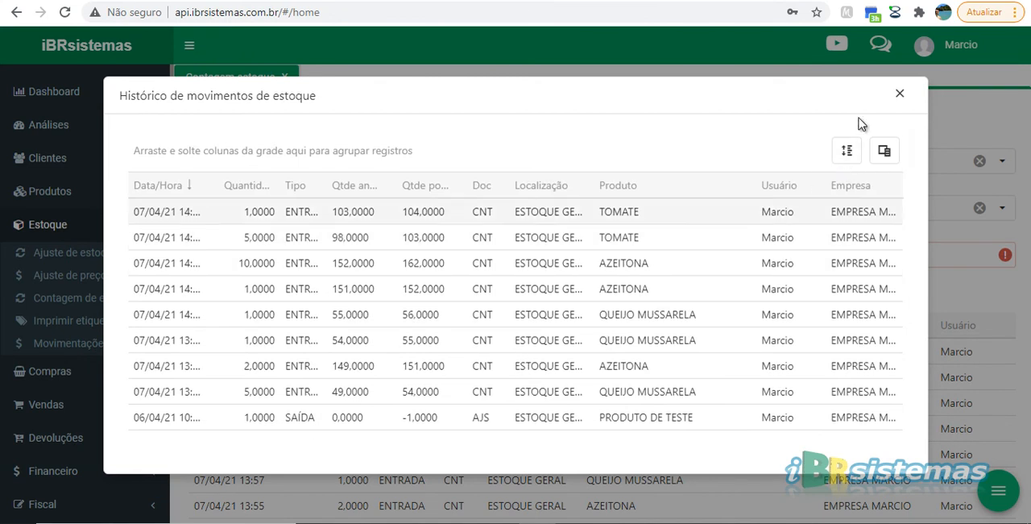
left_click(899, 97)
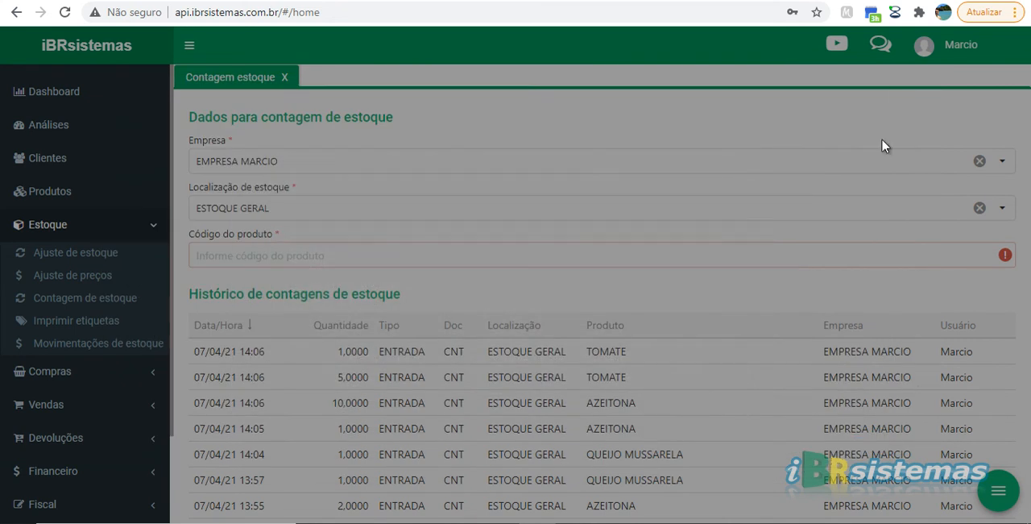
Open the Importar arquivo form for stock counts, review its fields, and close it without importing
left_click(997, 494)
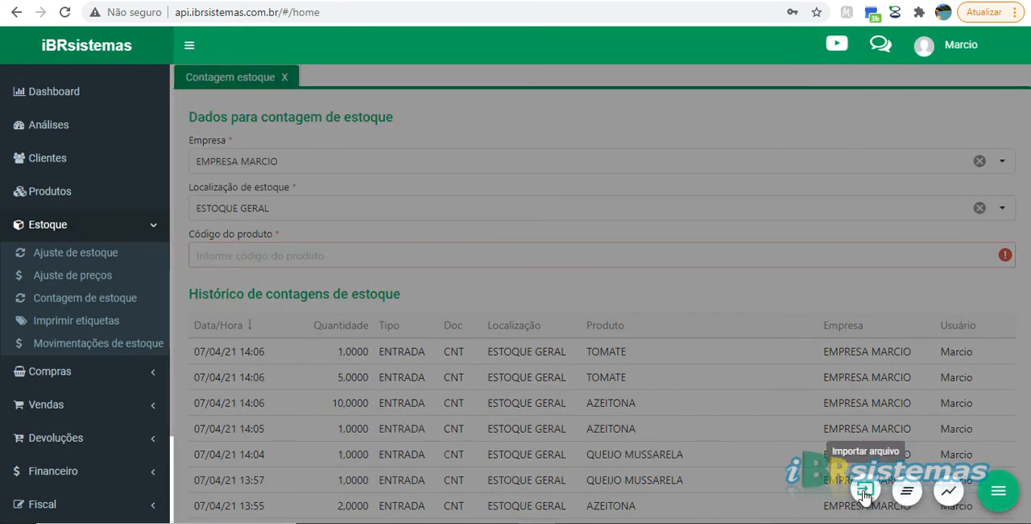
left_click(864, 492)
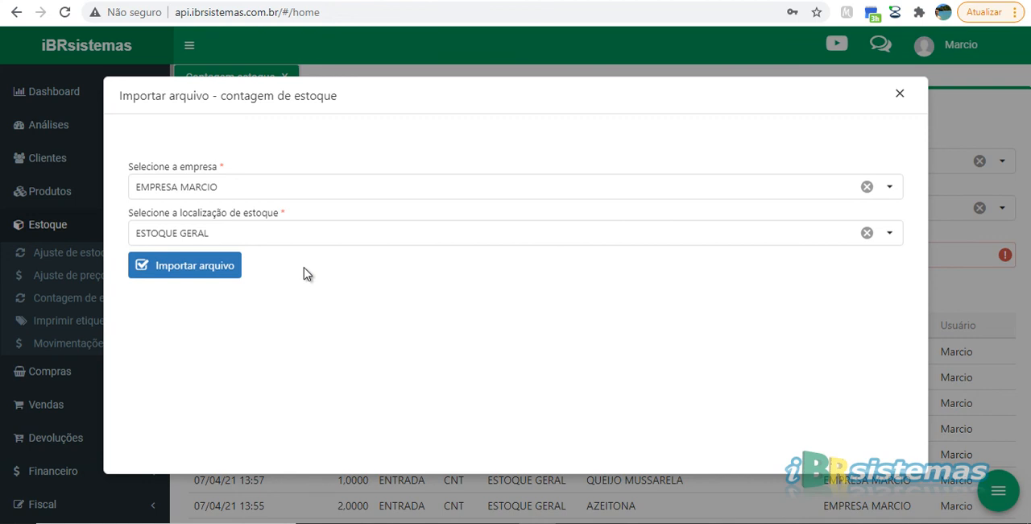
left_click(901, 95)
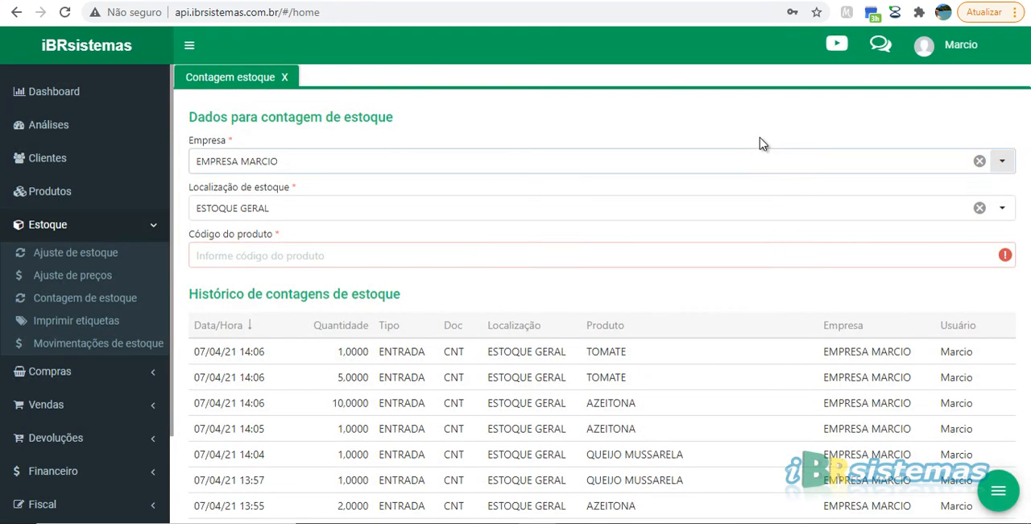